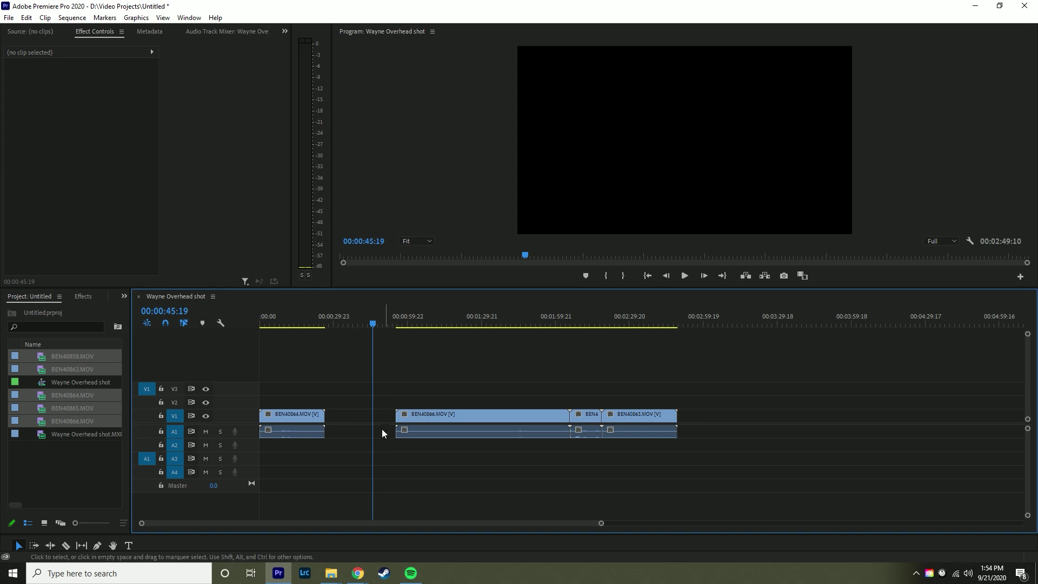
Undo the gap-leaving deletion of BEN40865.MOV, try ripple deleting the clip, and undo that deletion as well
{"action": "key", "text": "ctrl+z"}
{"action": "left_click", "coordinate": [383, 414]}
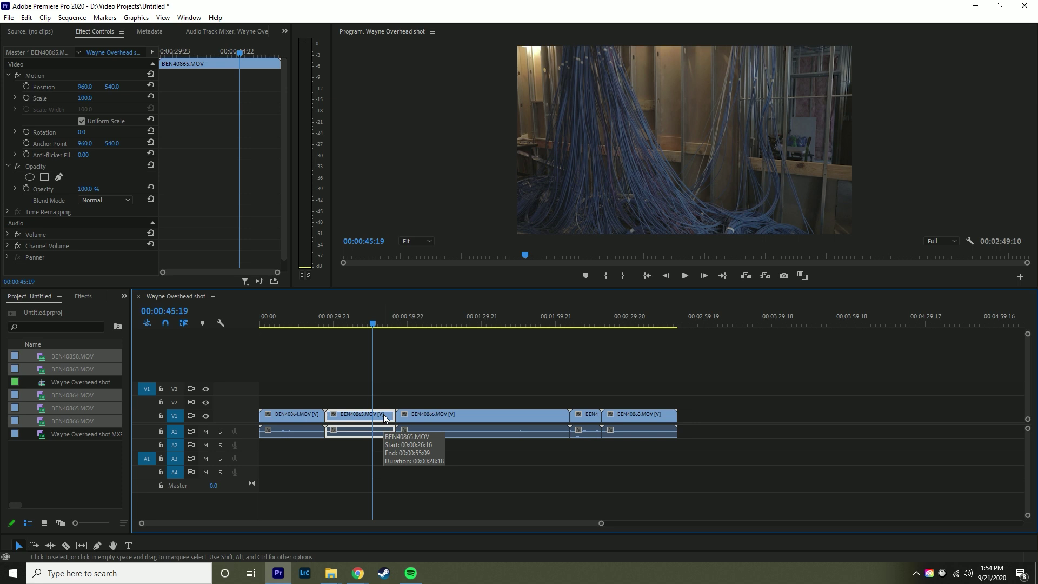
{"action": "key", "text": "shift+Delete"}
{"action": "key", "text": "Up"}
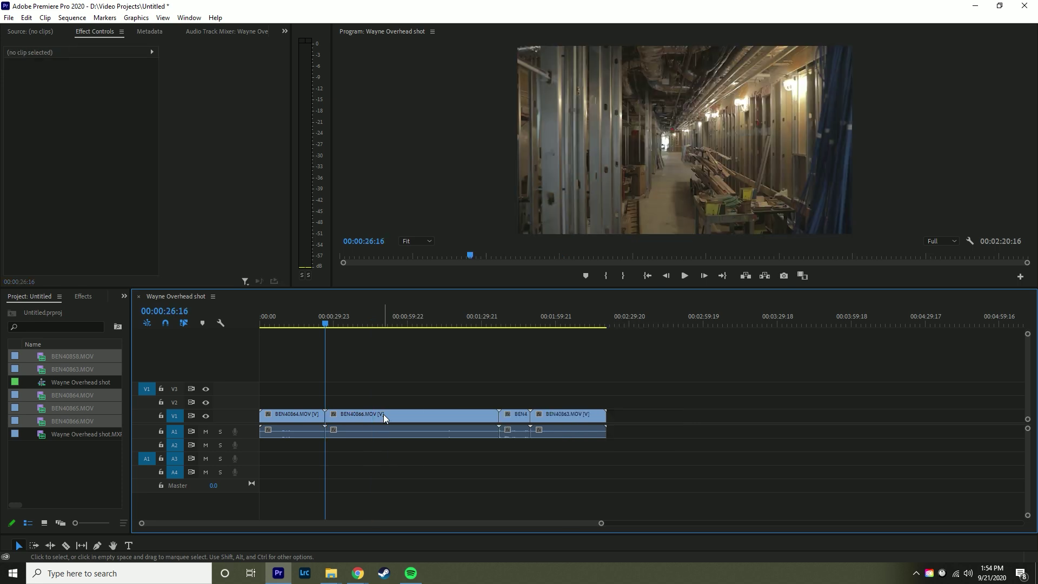
{"action": "key", "text": "ctrl+z"}
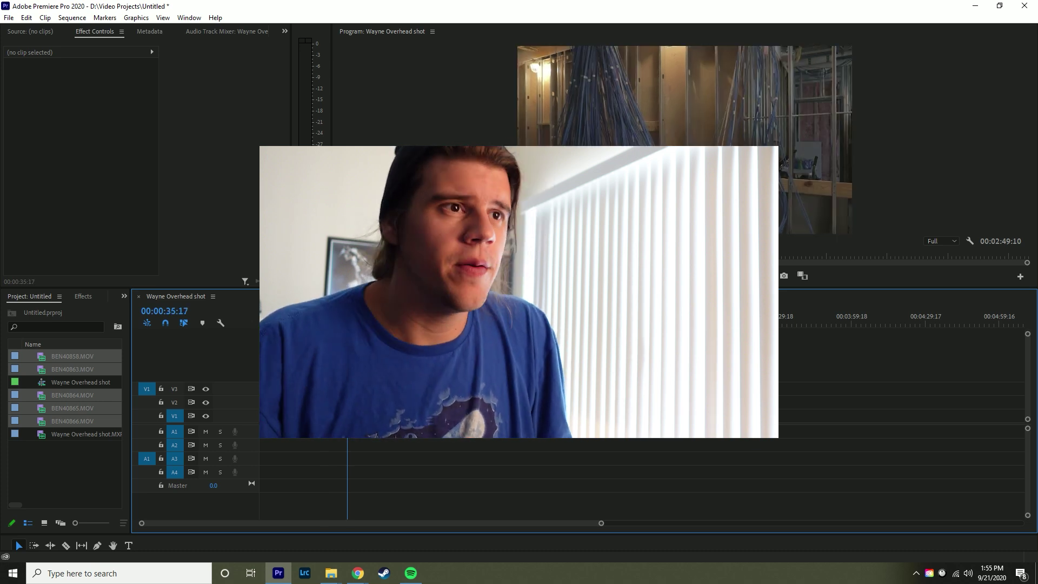
Try ripple trimming the start of BEN40865.MOV at 00:00:35:17 and its end at 00:00:37:11
{"action": "key", "text": "q"}
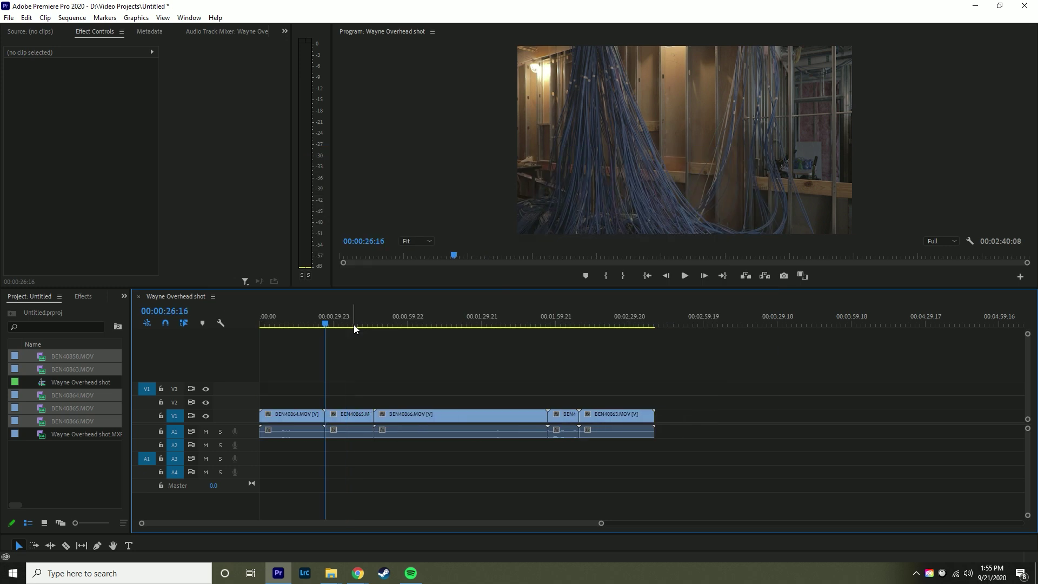
{"action": "left_click", "coordinate": [353, 325]}
{"action": "key", "text": "w"}
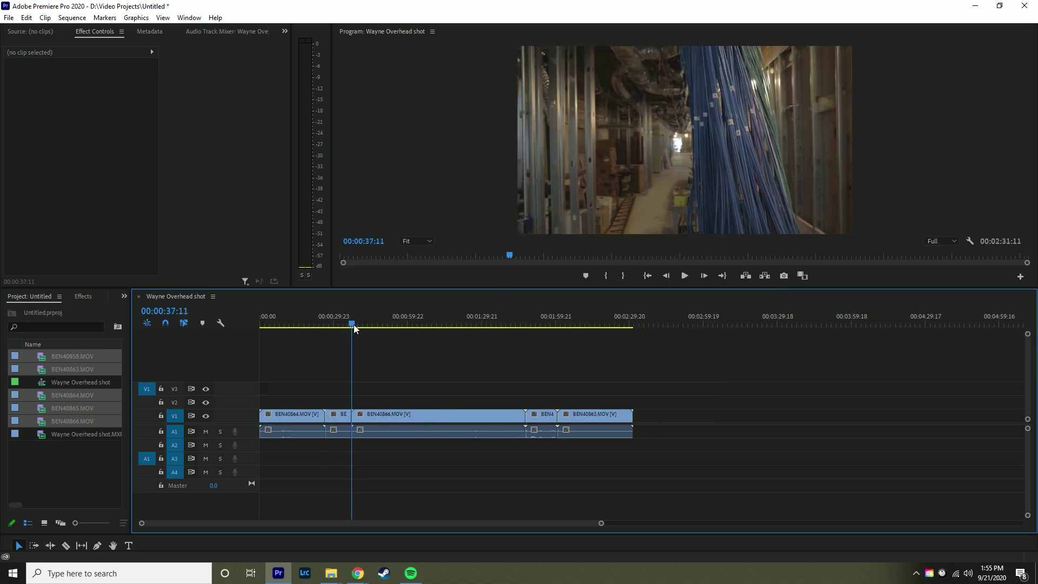
Ripple delete the BEN40866.MOV clip, and undo that deletion together with both ripple trims
{"action": "left_click", "coordinate": [397, 413]}
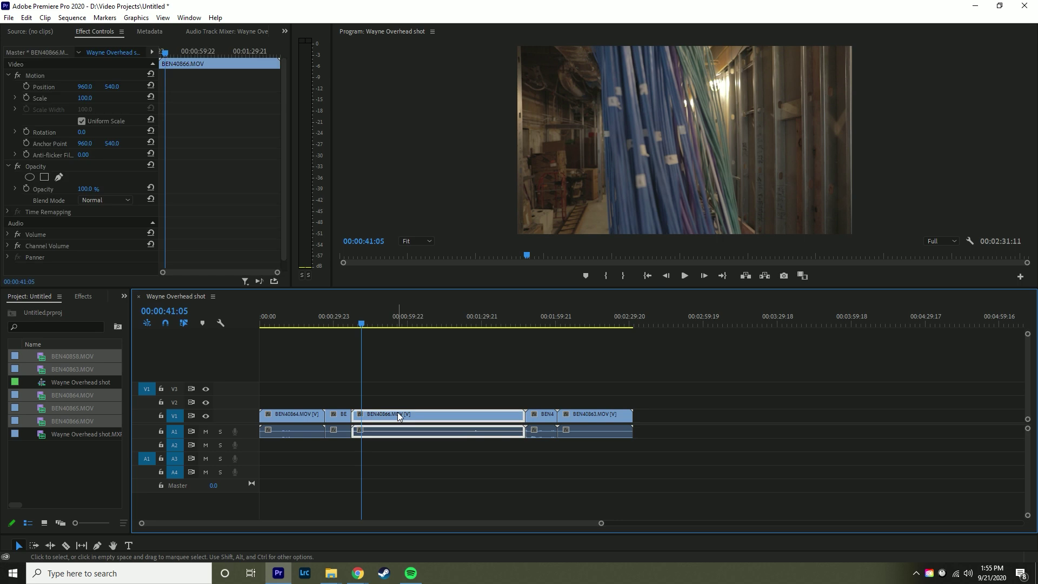
{"action": "key", "text": "shift+Delete"}
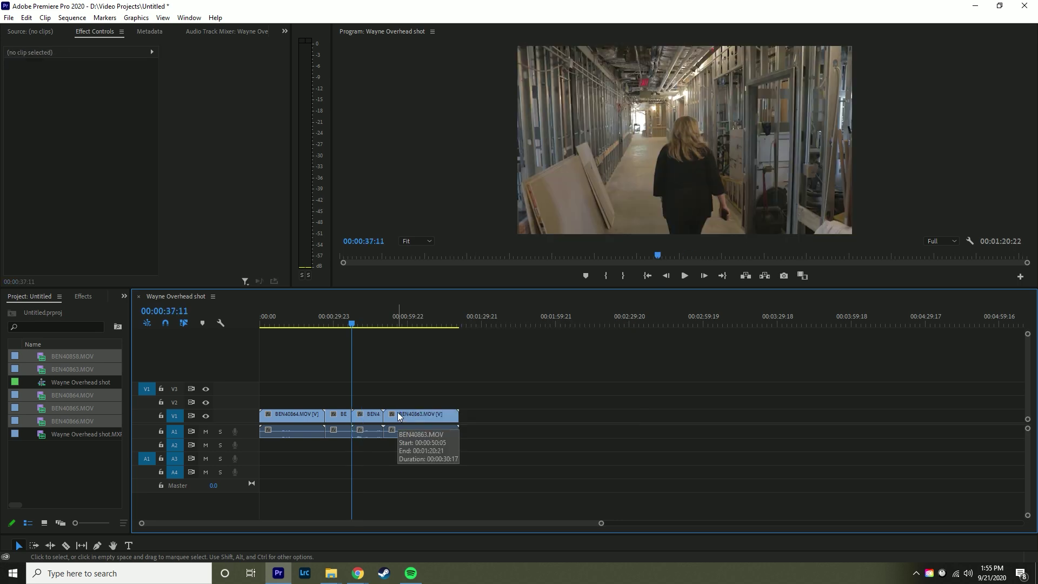
{"action": "key", "text": "ctrl+z"}
{"action": "key", "text": "ctrl+z"}
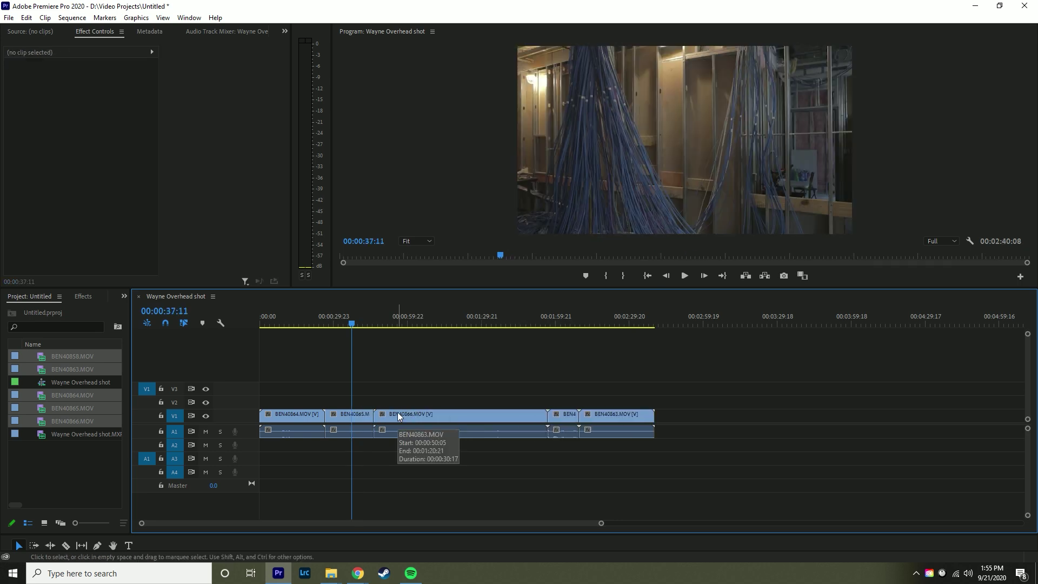
{"action": "key", "text": "ctrl+z"}
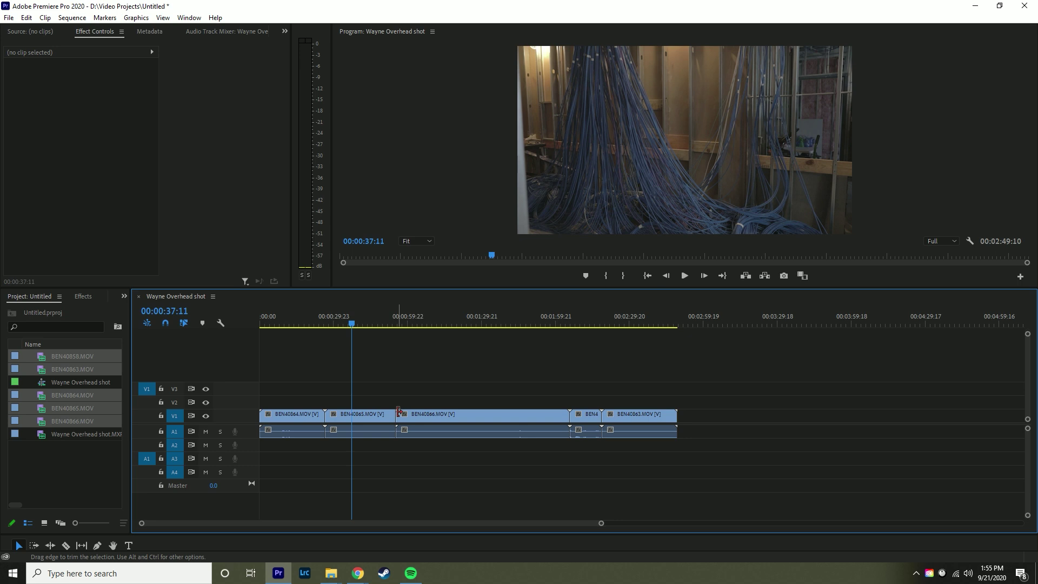
Look up the keys assigned to ripple delete in the keyboard shortcuts, and close the dialog without changes
{"action": "left_click", "coordinate": [30, 21]}
{"action": "left_click", "coordinate": [103, 354]}
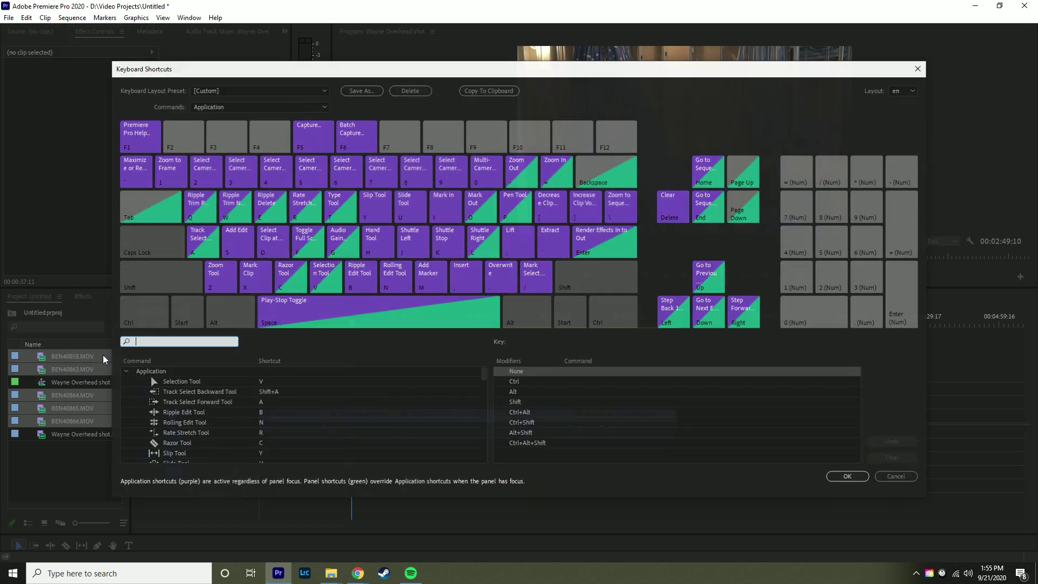
{"action": "type", "text": "ripple delete"}
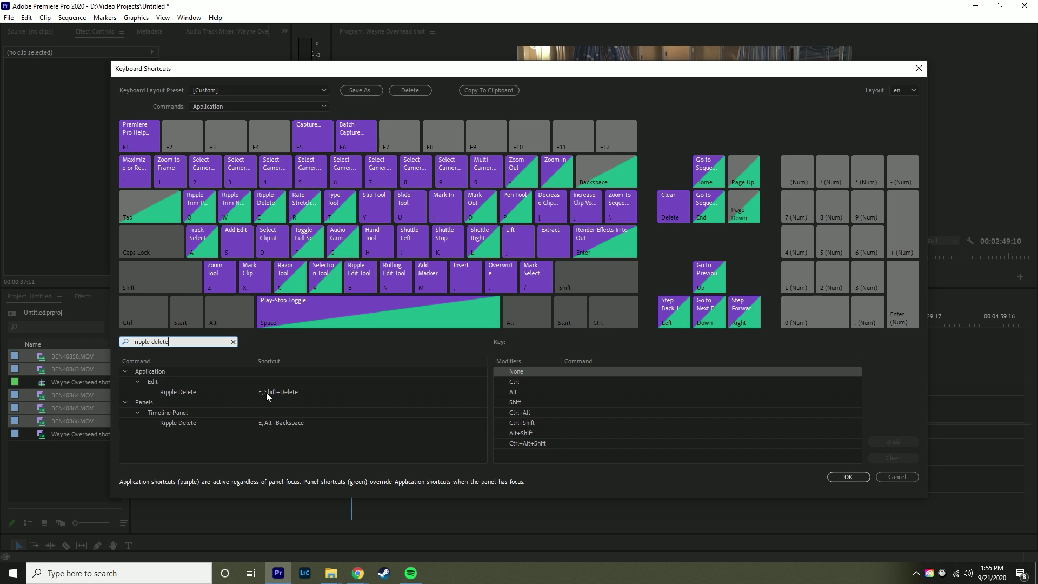
{"action": "left_click", "coordinate": [897, 476]}
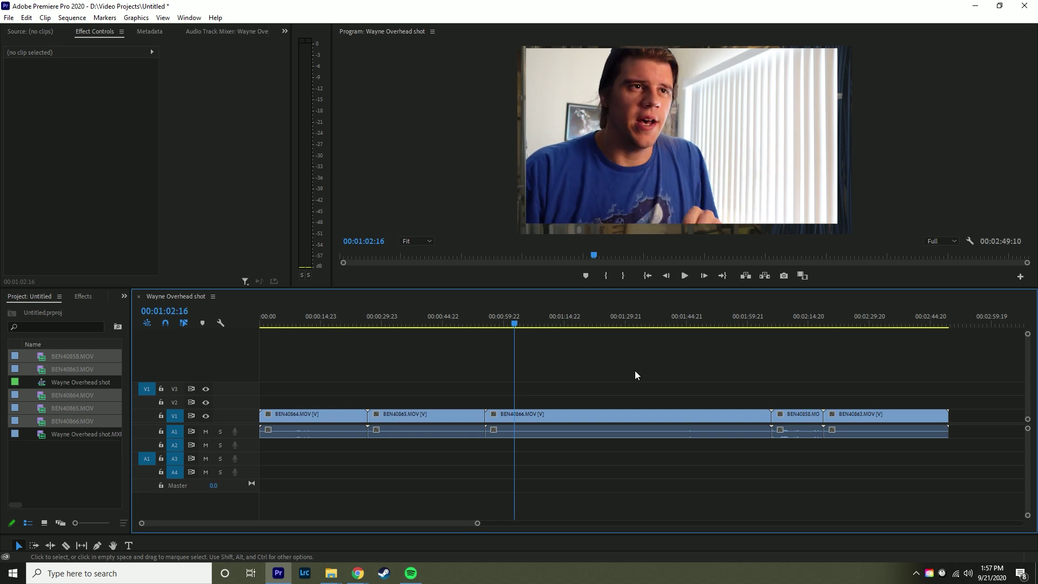
Zoom the timeline in on the BEN40866.MOV clip and fit the whole sequence back into view
{"action": "left_click", "coordinate": [534, 319]}
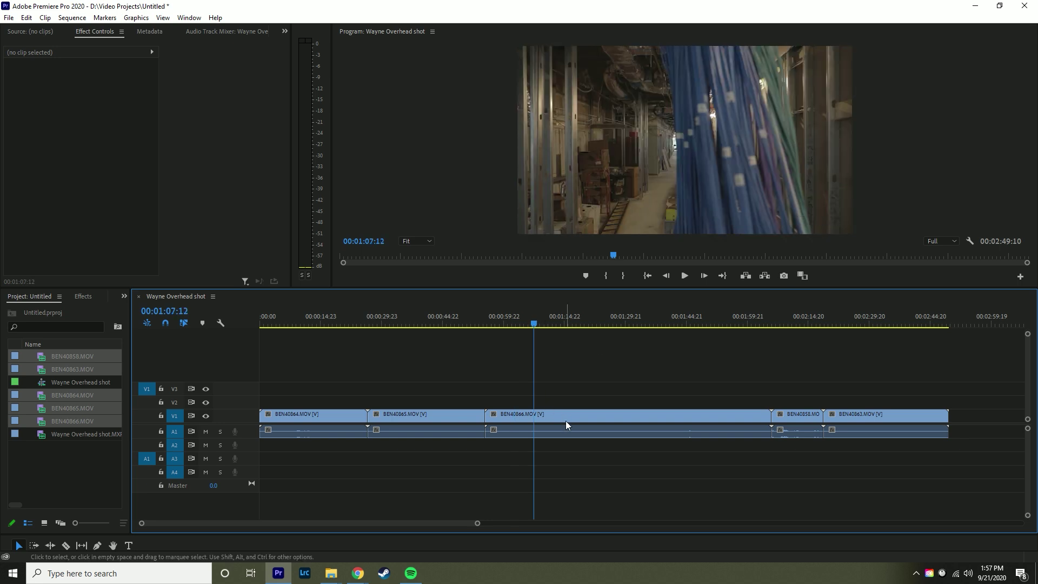
{"action": "scroll", "coordinate": [566, 419], "scroll_direction": "up", "scroll_amount": 8, "text": "alt"}
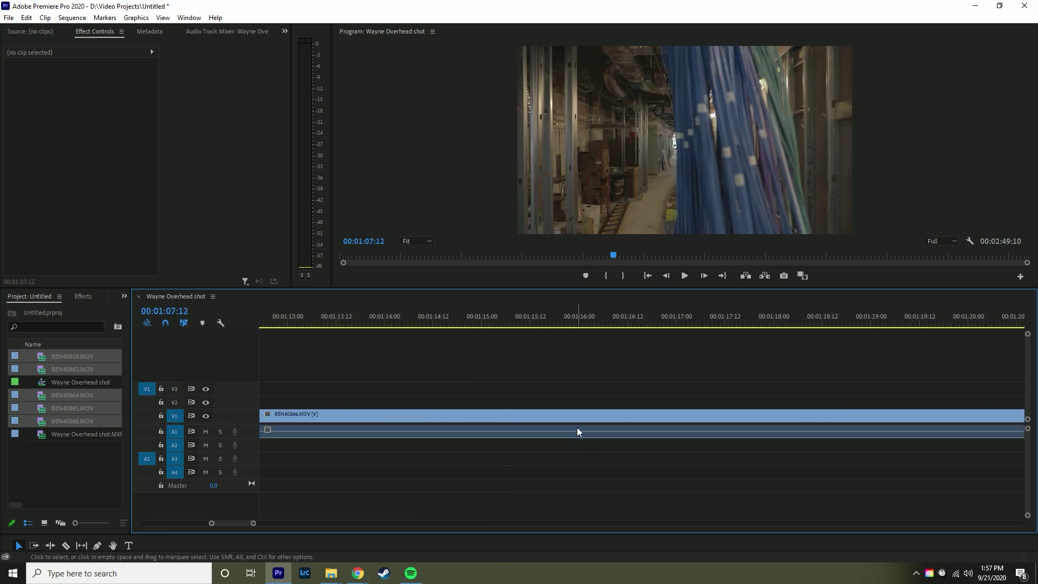
{"action": "key", "text": "ctrl+z"}
{"action": "key", "text": "backslash"}
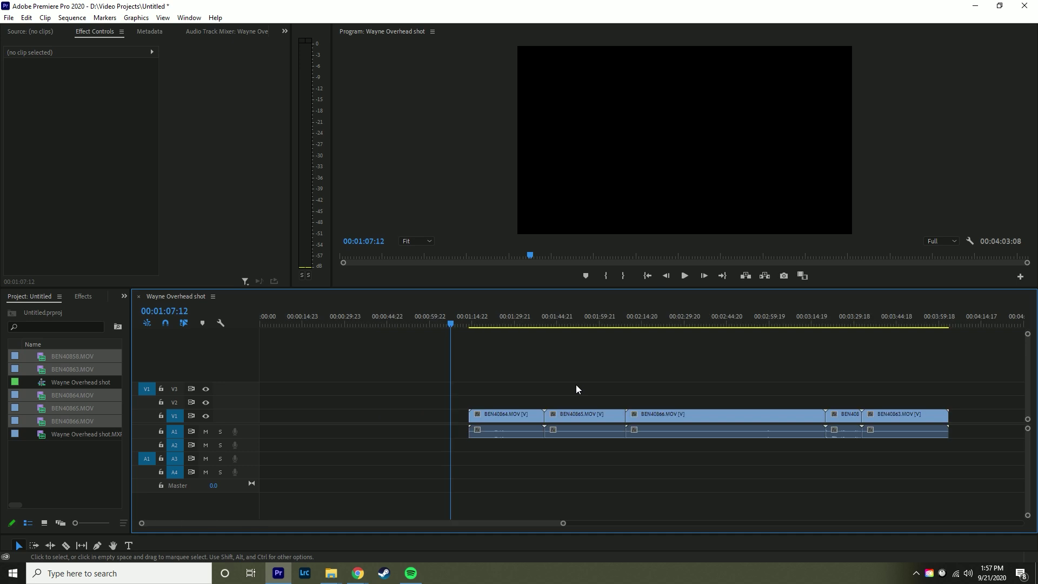
Place the playhead at 00:01:35:06 and toggle the timeline between a close-up and the full sequence
{"action": "left_click", "coordinate": [529, 319]}
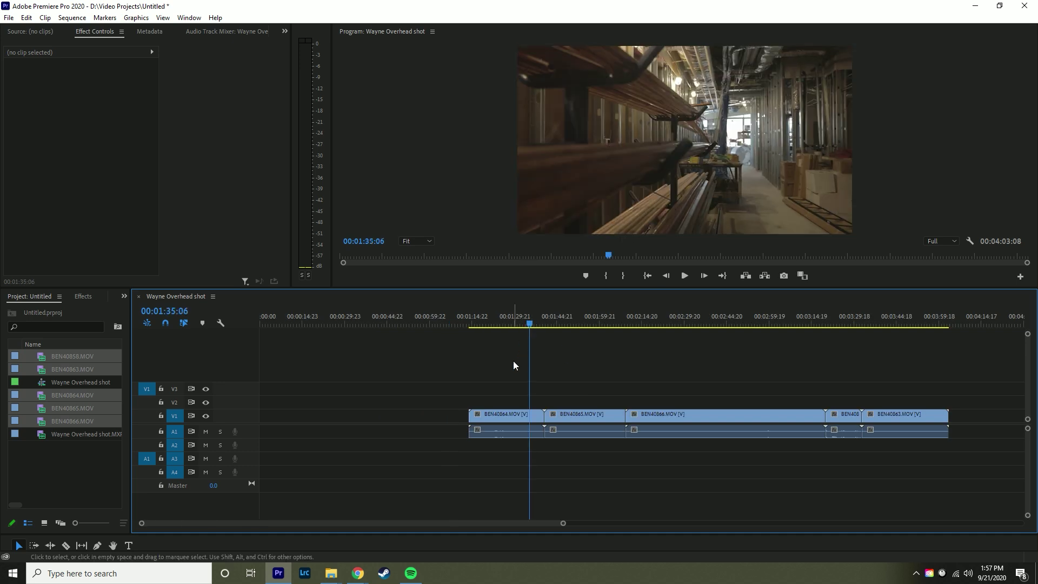
{"action": "key", "text": "backslash"}
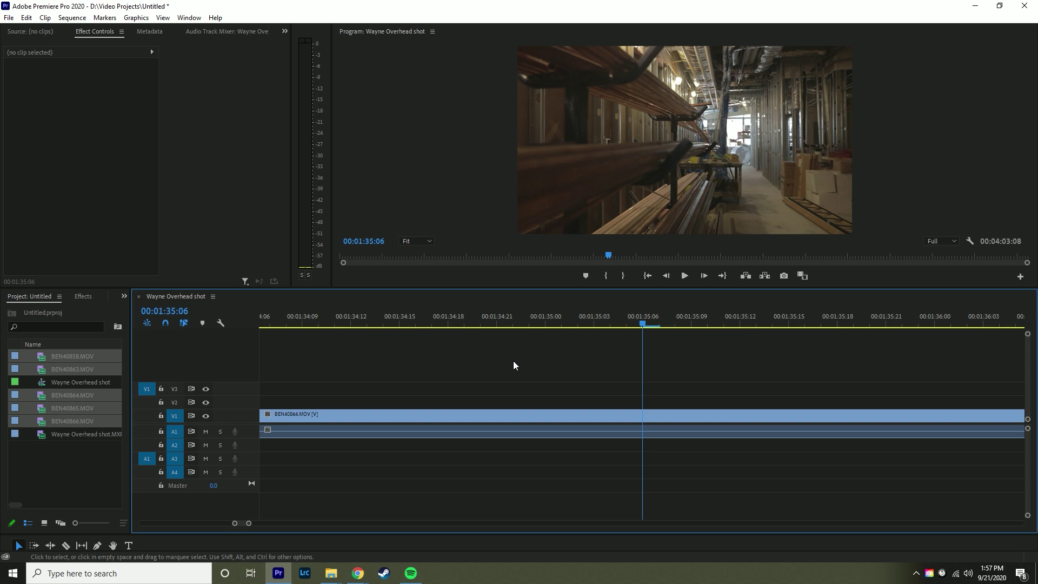
{"action": "key", "text": "backslash"}
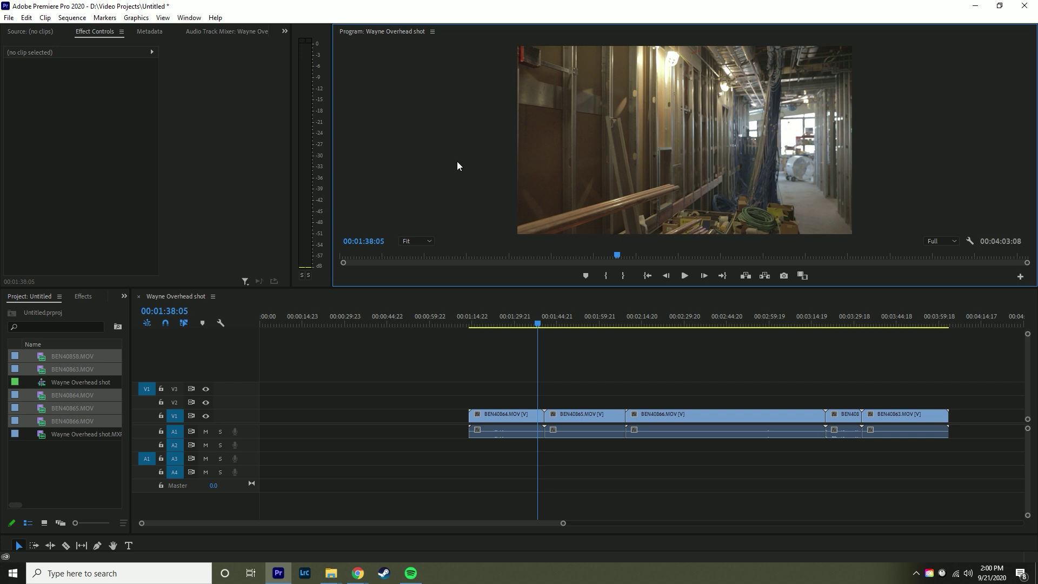
Maximize and restore the Program Monitor, and play the sequence in full screen before returning to the workspace
{"action": "key", "text": "grave"}
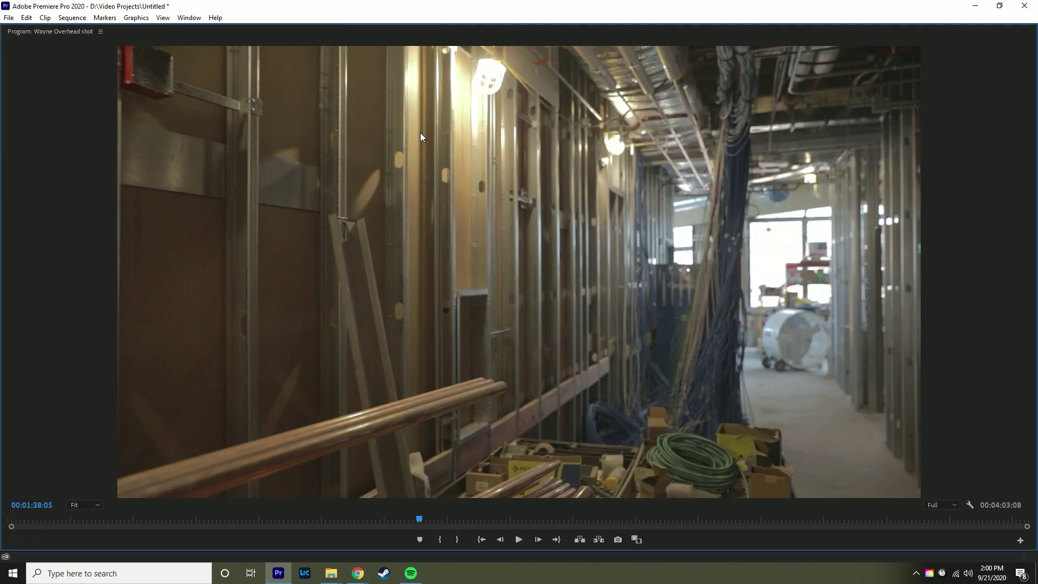
{"action": "key", "text": "grave"}
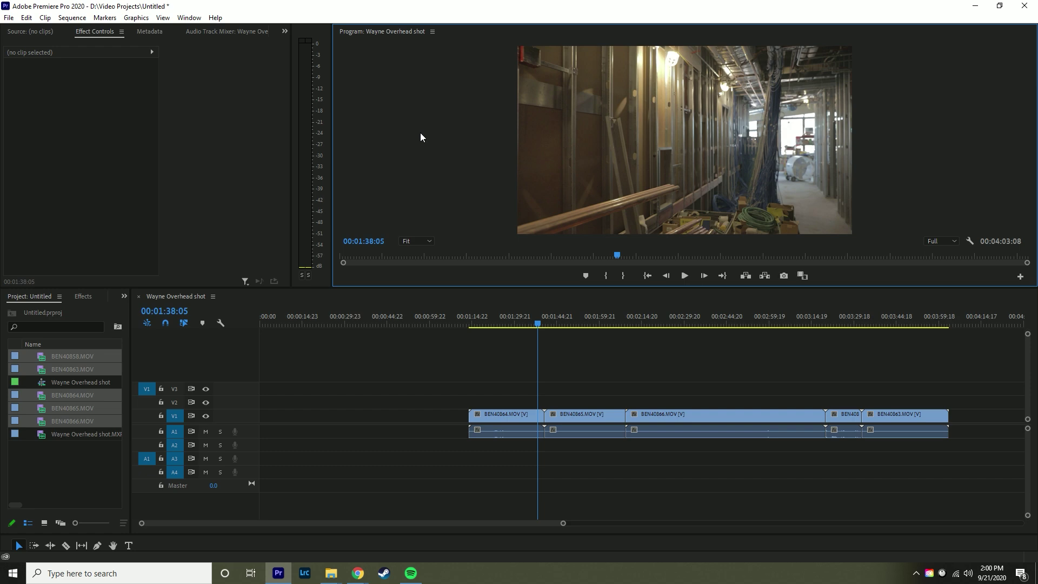
{"action": "key", "text": "ctrl+grave"}
{"action": "key", "text": "space"}
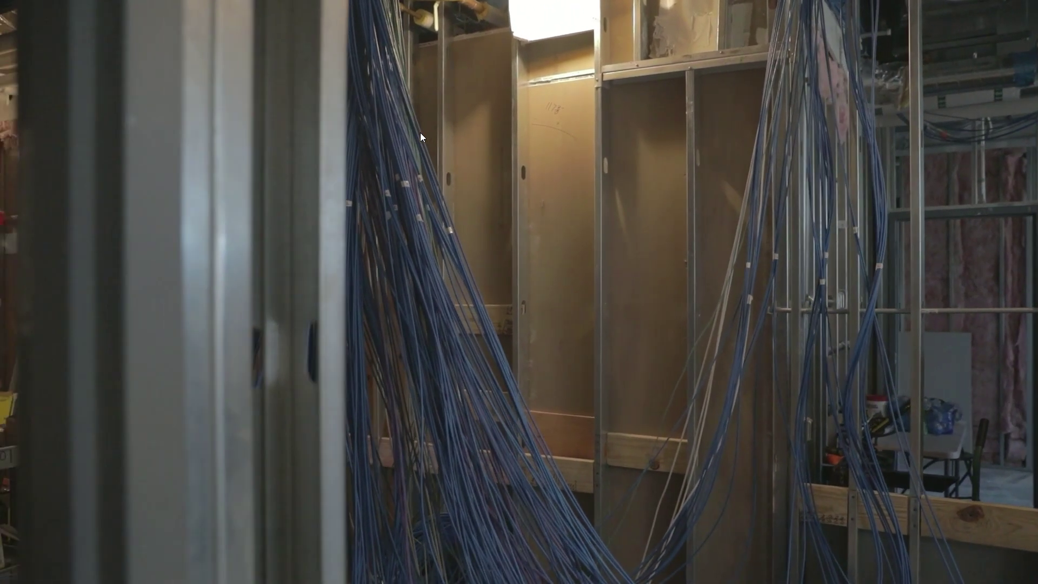
{"action": "key", "text": "Escape"}
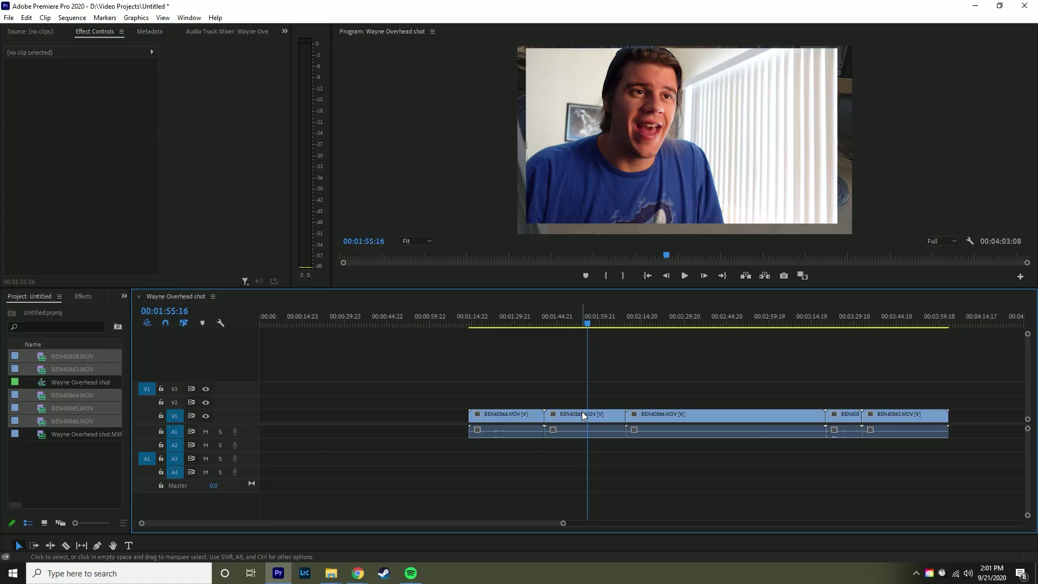
Split BEN40865.MOV at 00:01:55:16 and BEN40866.MOV at 00:02:36:03 by adding edits at the playhead
{"action": "key", "text": "ctrl+k"}
{"action": "left_click", "coordinate": [582, 414]}
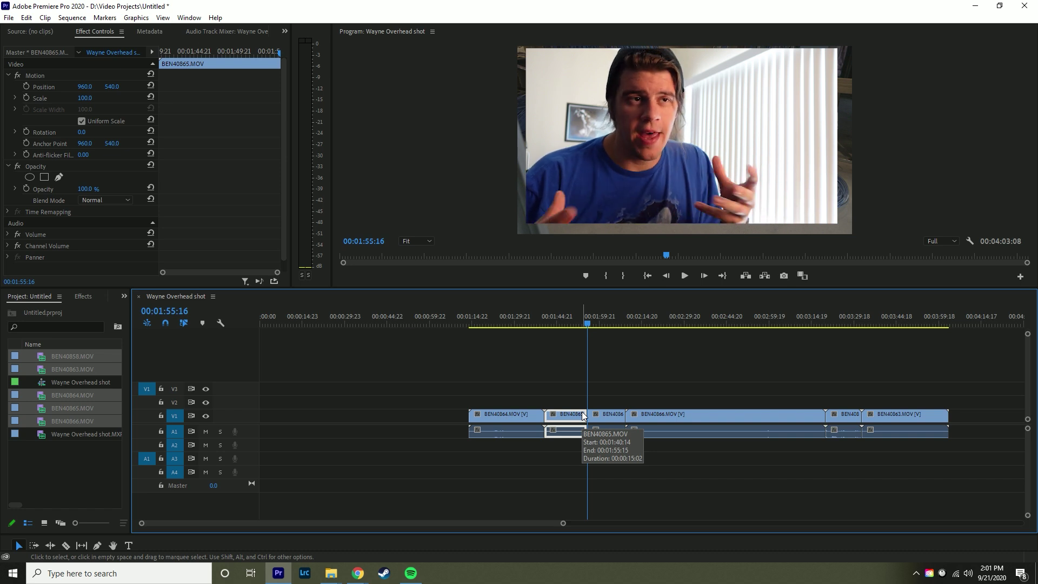
{"action": "left_click", "coordinate": [702, 320]}
{"action": "key", "text": "ctrl+k"}
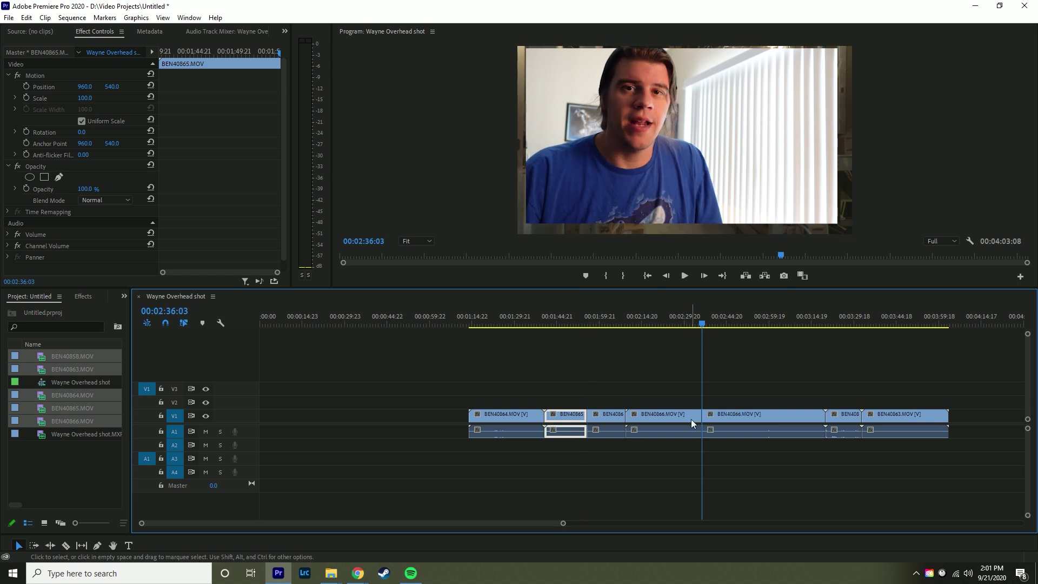
Add three more cuts to BEN40866.MOV, at about 00:02:19, about 00:02:58 and 00:02:50:06
{"action": "left_click", "coordinate": [654, 324]}
{"action": "key", "text": "ctrl+k"}
{"action": "left_click", "coordinate": [764, 325]}
{"action": "key", "text": "ctrl+k"}
{"action": "left_click", "coordinate": [743, 323]}
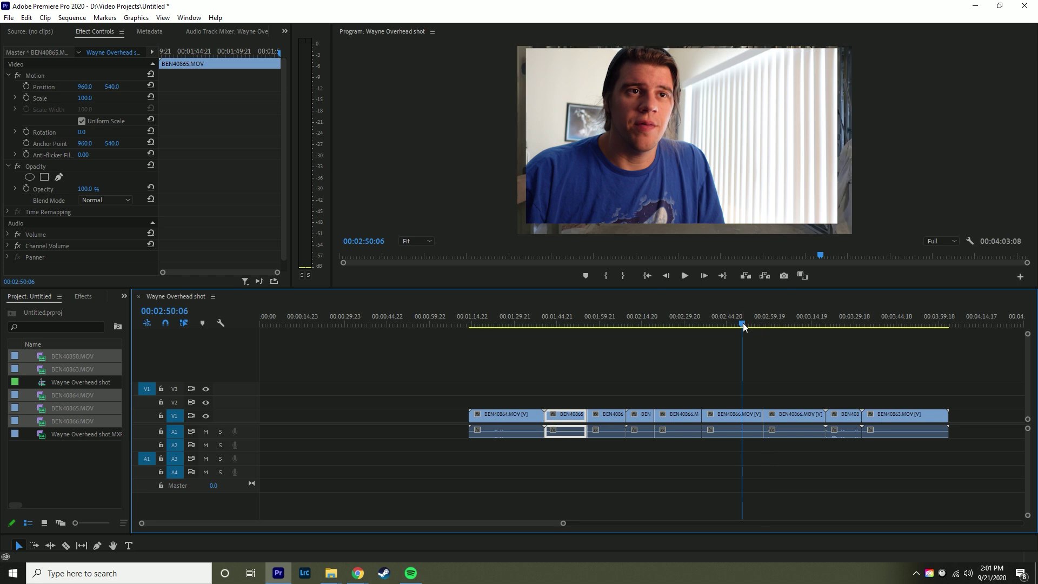
{"action": "key", "text": "ctrl+k"}
Cut the BEN40866.MOV pieces again at about 00:03:10, about 00:02:38 and 00:02:28:12
{"action": "left_click", "coordinate": [799, 323]}
{"action": "key", "text": "ctrl+k"}
{"action": "left_click", "coordinate": [709, 323]}
{"action": "key", "text": "ctrl+k"}
{"action": "left_click", "coordinate": [681, 324]}
{"action": "key", "text": "ctrl+k"}
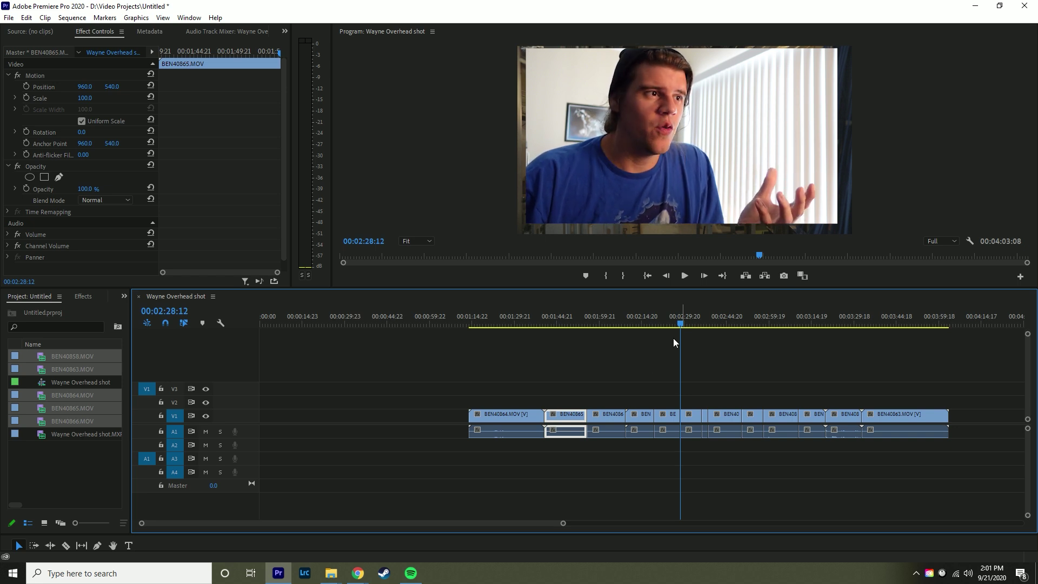
Slice the second piece of BEN40865.MOV near its middle with the Razor Tool
{"action": "left_click", "coordinate": [66, 545]}
{"action": "left_click", "coordinate": [607, 416]}
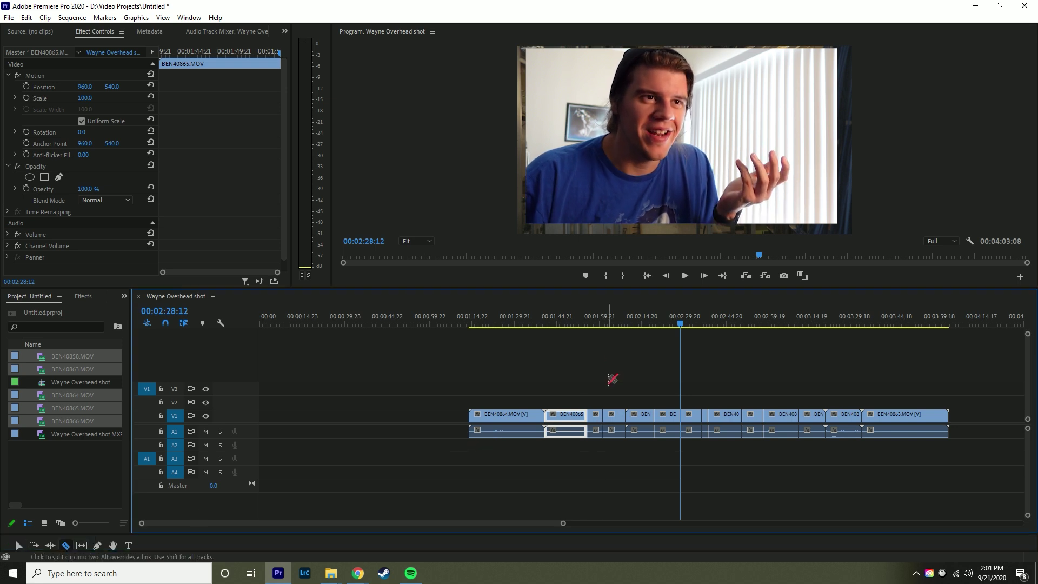